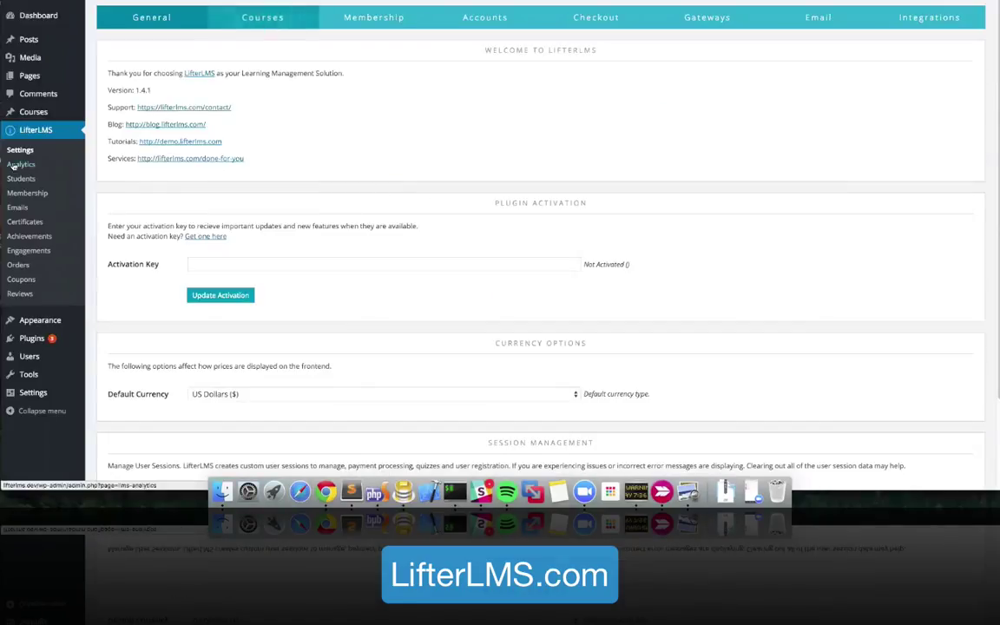
# Open the LifterLMS course settings and examine the Course Purchase and Membership Signup button texts
pyautogui.click(276, 21)
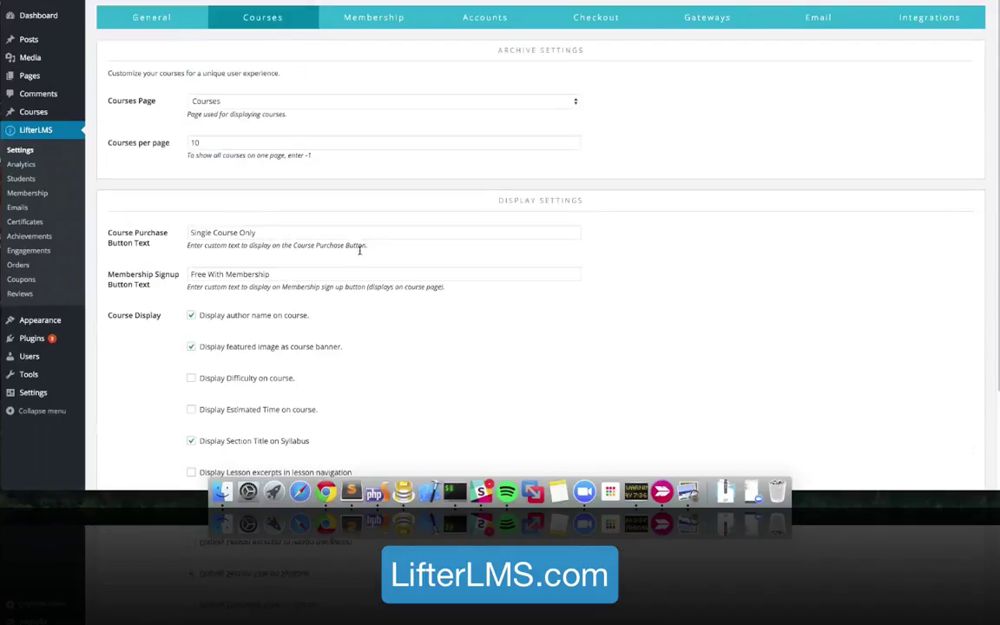
pyautogui.moveTo(130, 231); pyautogui.dragTo(150, 285)
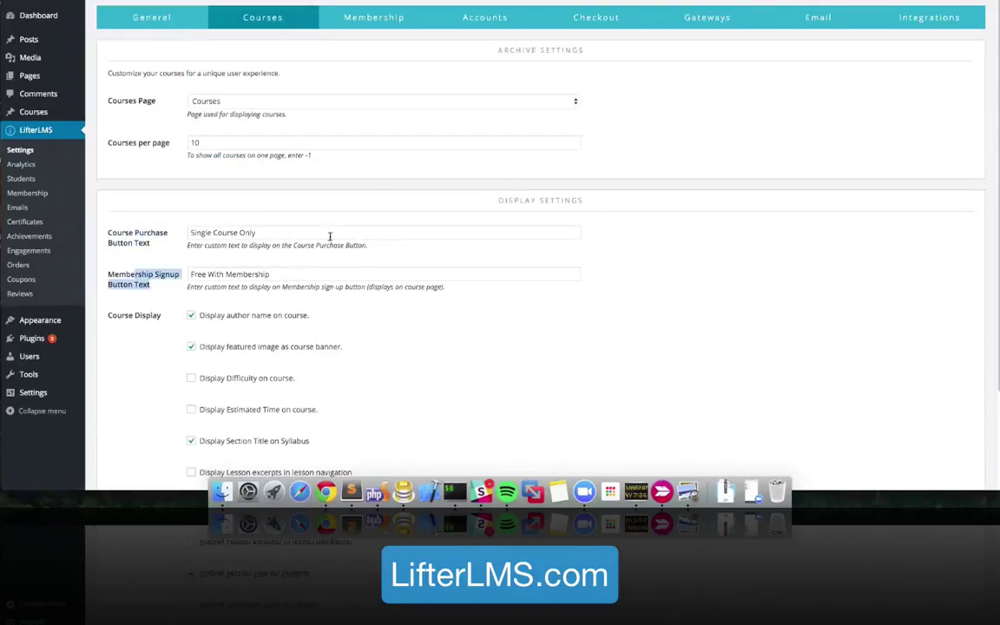
pyautogui.click(290, 232)
pyautogui.moveTo(290, 232); pyautogui.dragTo(153, 234)
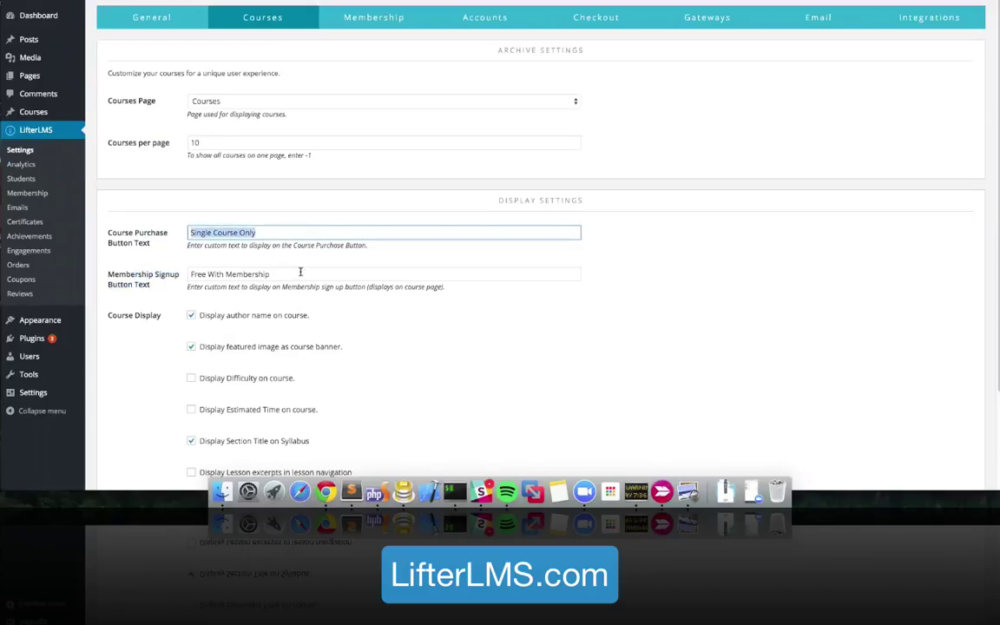
pyautogui.moveTo(271, 274); pyautogui.dragTo(150, 260)
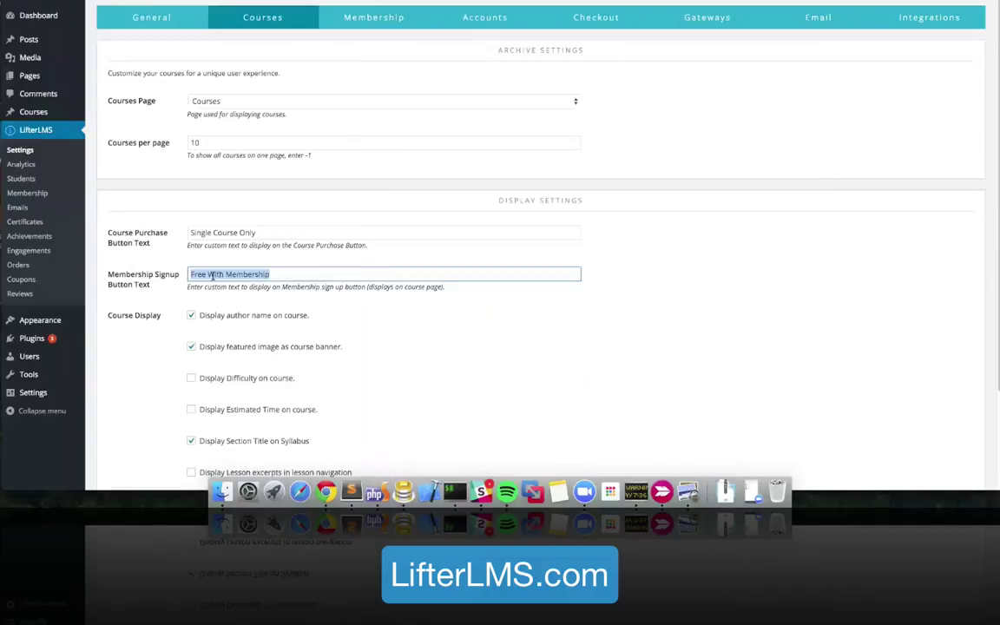
pyautogui.moveTo(190, 275); pyautogui.dragTo(275, 274)
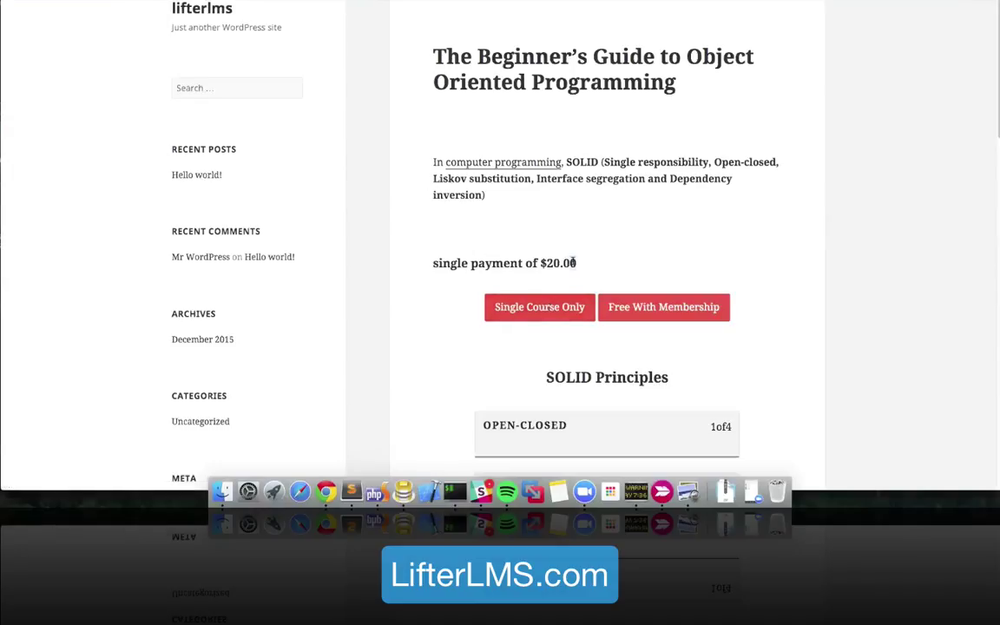
# Examine the payment price line and the purchase and membership buttons on the published course page
pyautogui.moveTo(576, 263); pyautogui.dragTo(524, 264)
pyautogui.click(695, 254)
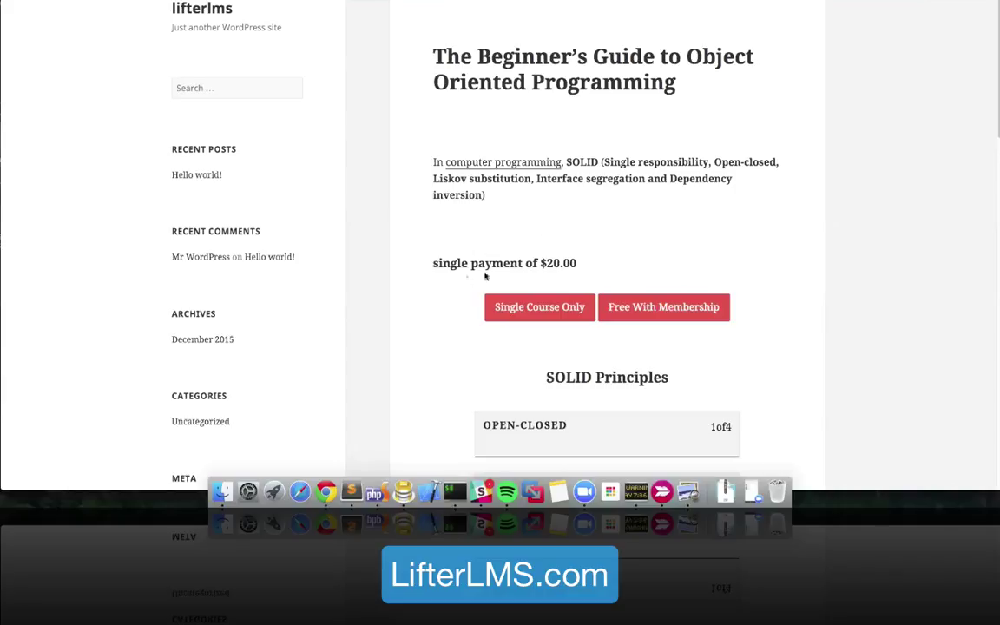
pyautogui.moveTo(473, 302); pyautogui.dragTo(608, 318)
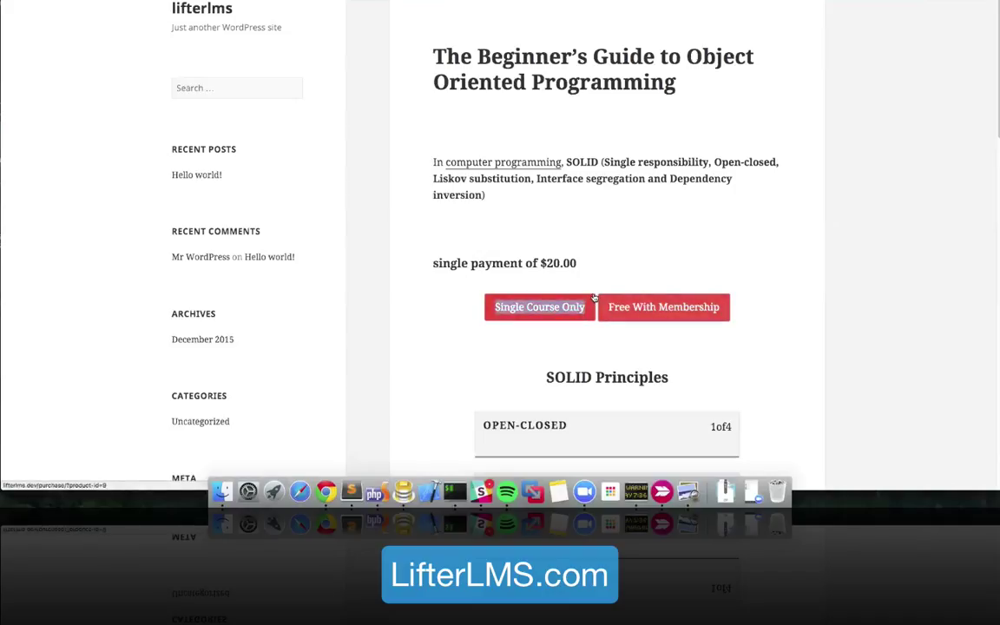
pyautogui.click(560, 260)
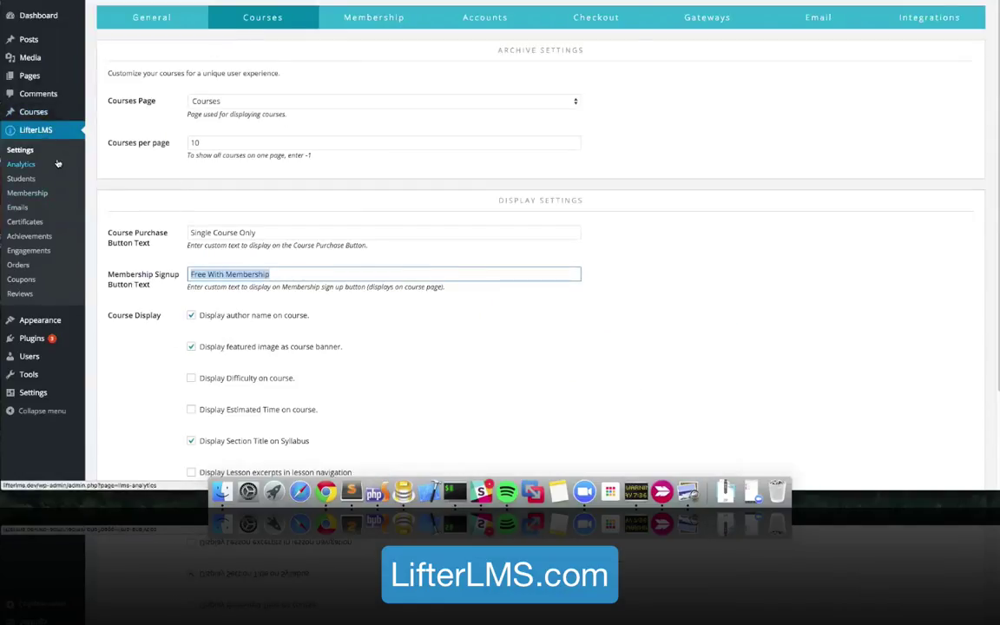
# Open "The Beginner's Guide to Object Oriented Programming" for editing and show its single price options
pyautogui.click(331, 225)
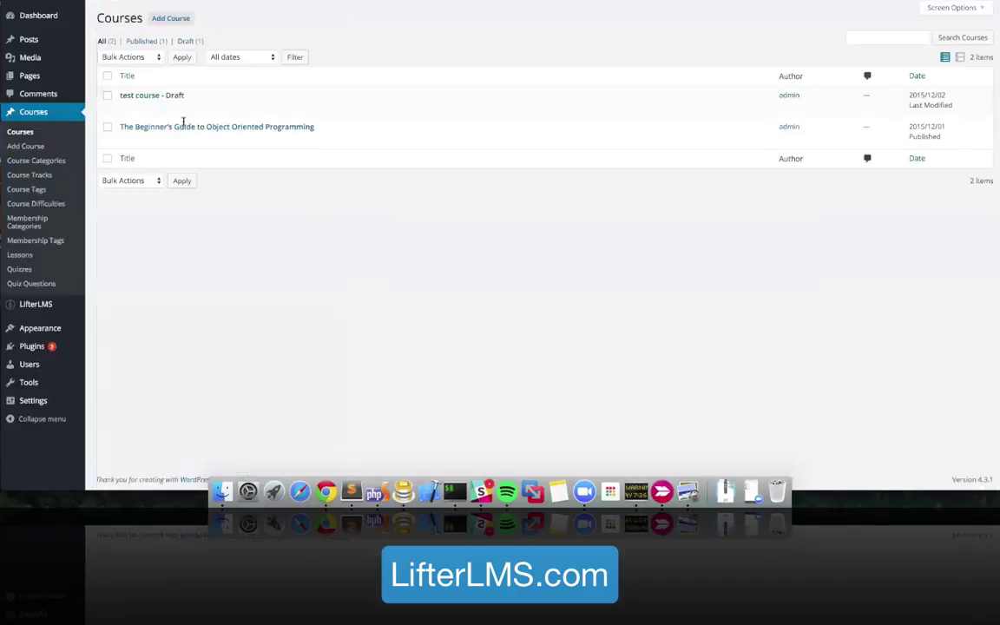
pyautogui.click(179, 127)
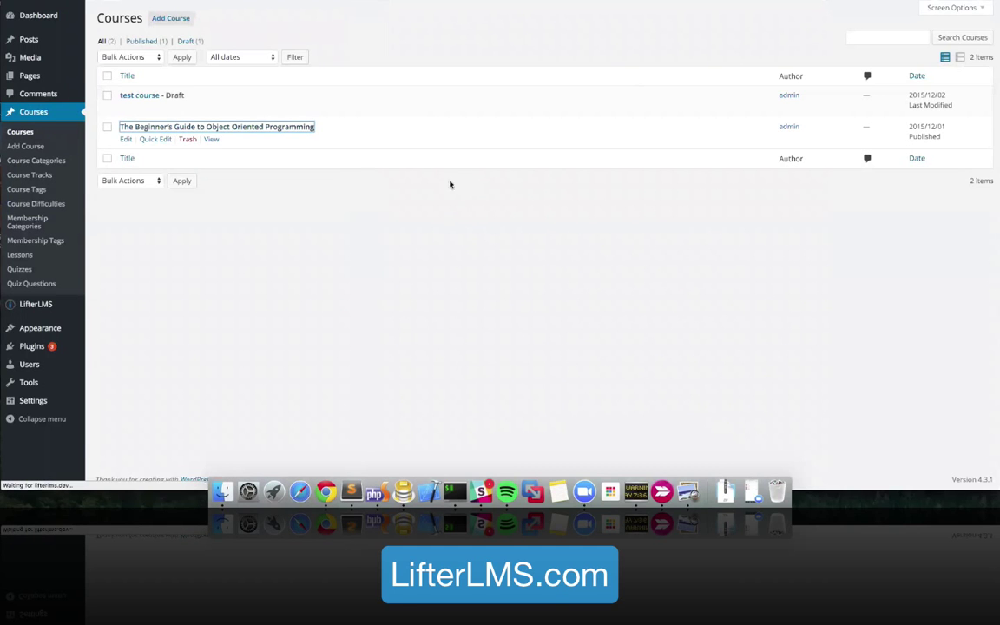
pyautogui.scroll(-1, 494, 256)
pyautogui.scroll(-10, 503, 261)
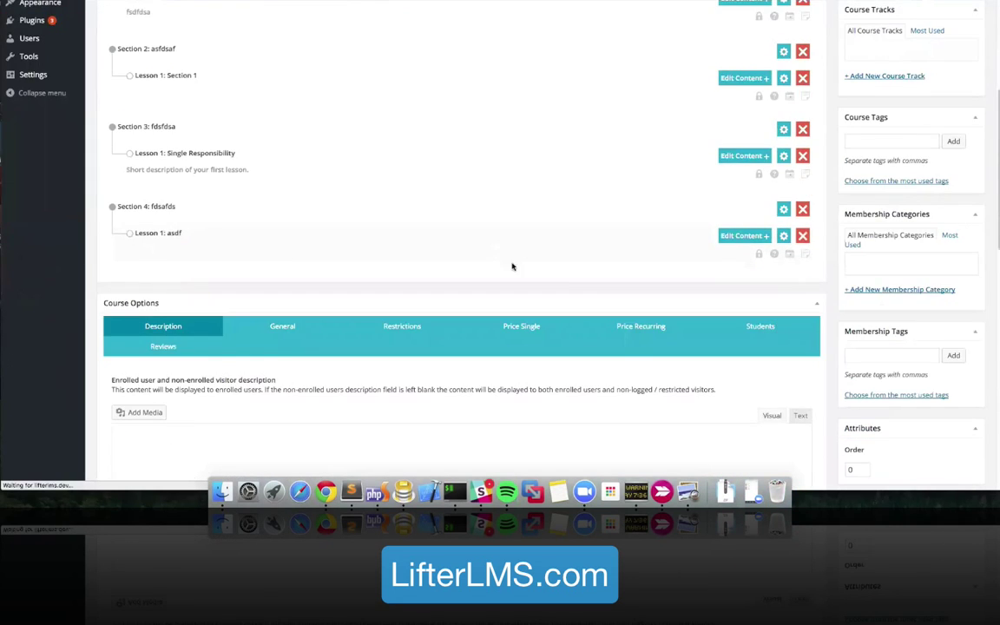
pyautogui.scroll(7, 557, 274)
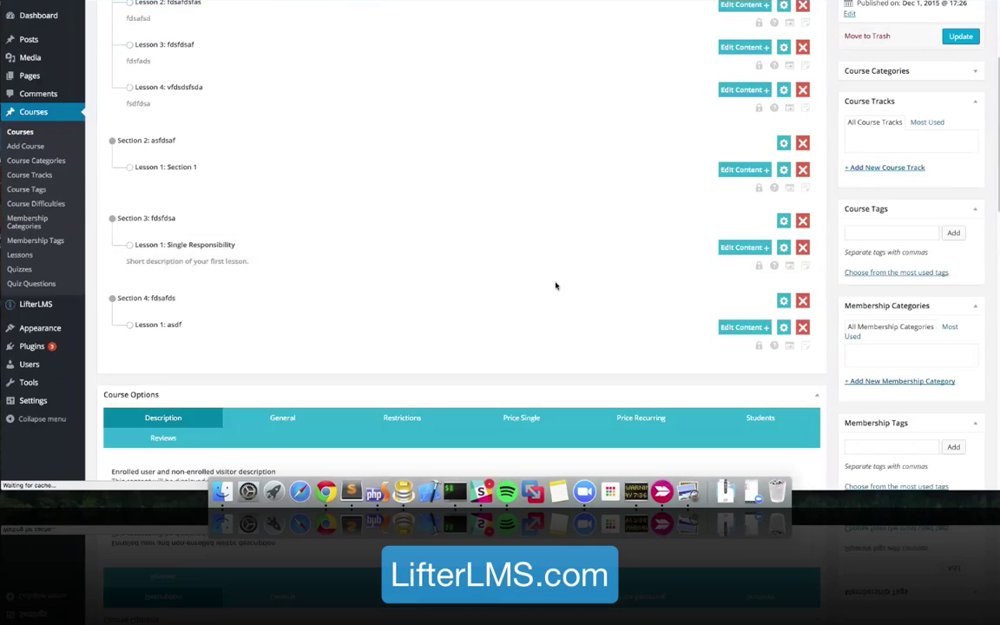
pyautogui.click(523, 349)
pyautogui.scroll(-5, 577, 304)
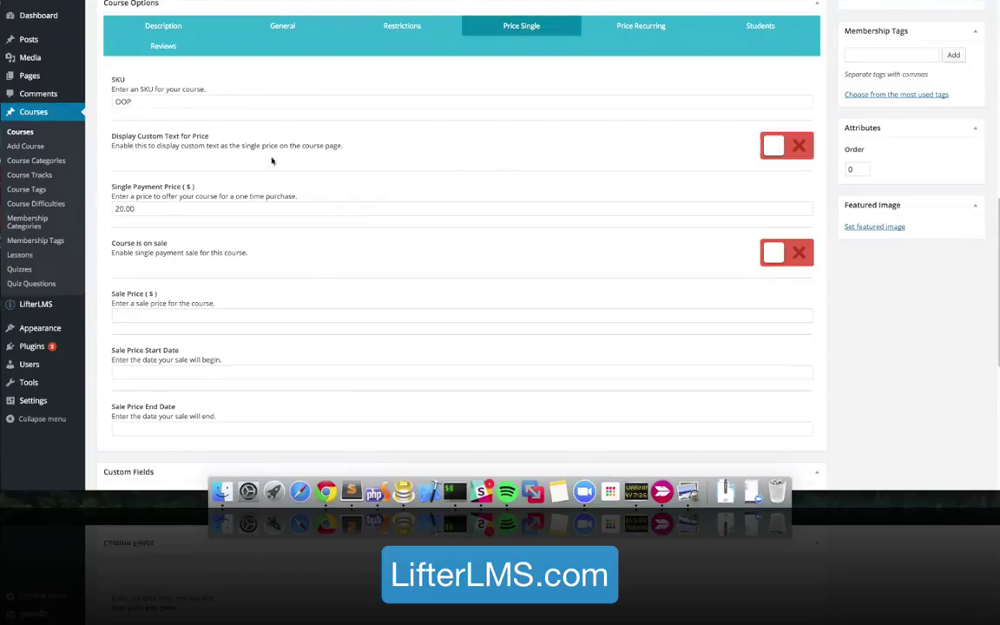
# Enable custom text display for the course's single price
pyautogui.click(141, 205)
pyautogui.press('super+a')
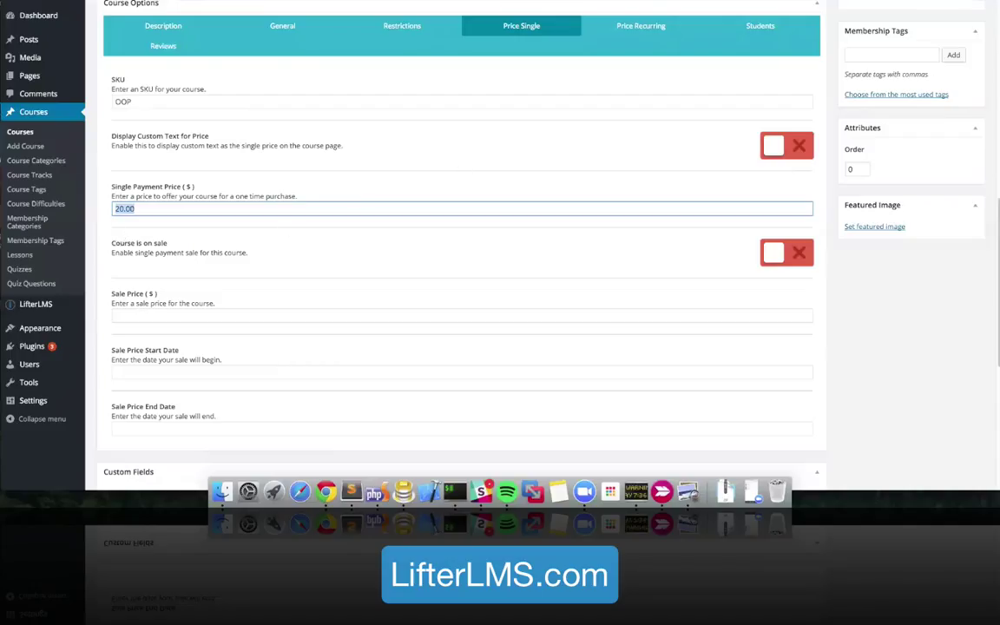
pyautogui.click(786, 145)
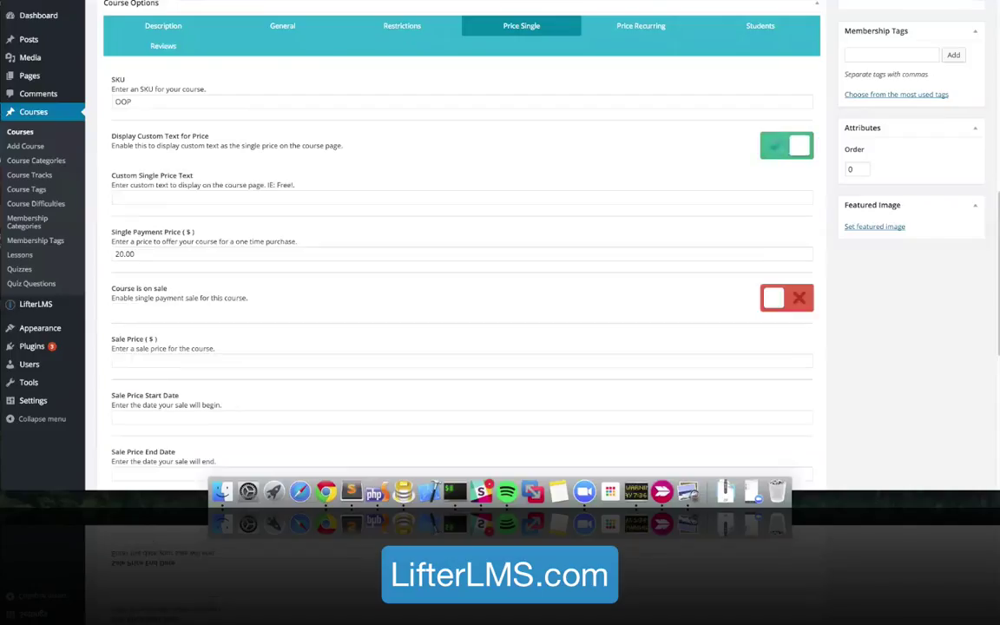
# Set the Custom Single Price Text to "Only 20.00 Buy Now"
pyautogui.click(207, 199)
pyautogui.write("it's onl")
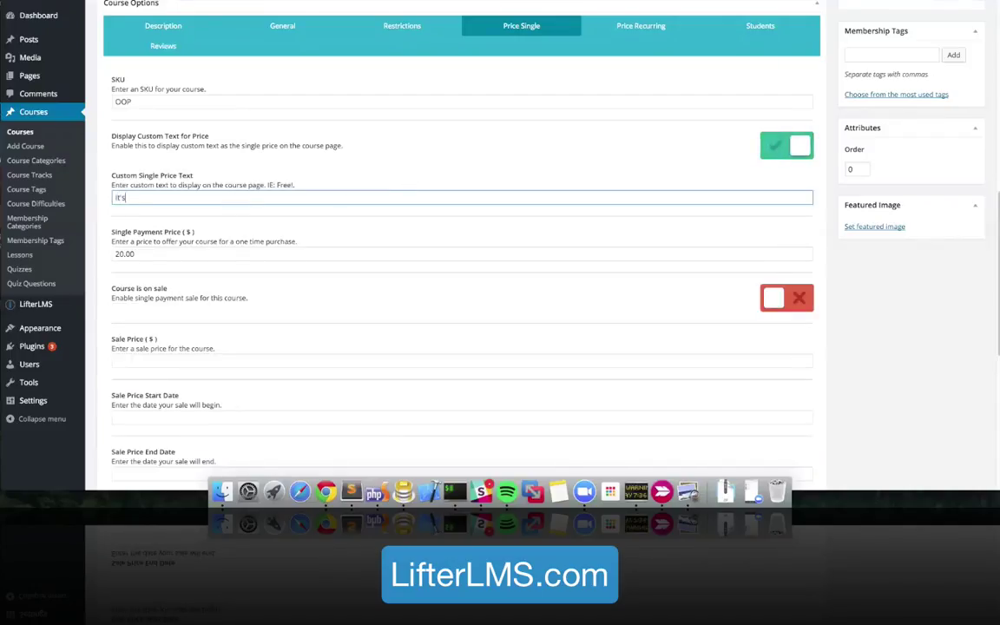
pyautogui.write('y 20.00')
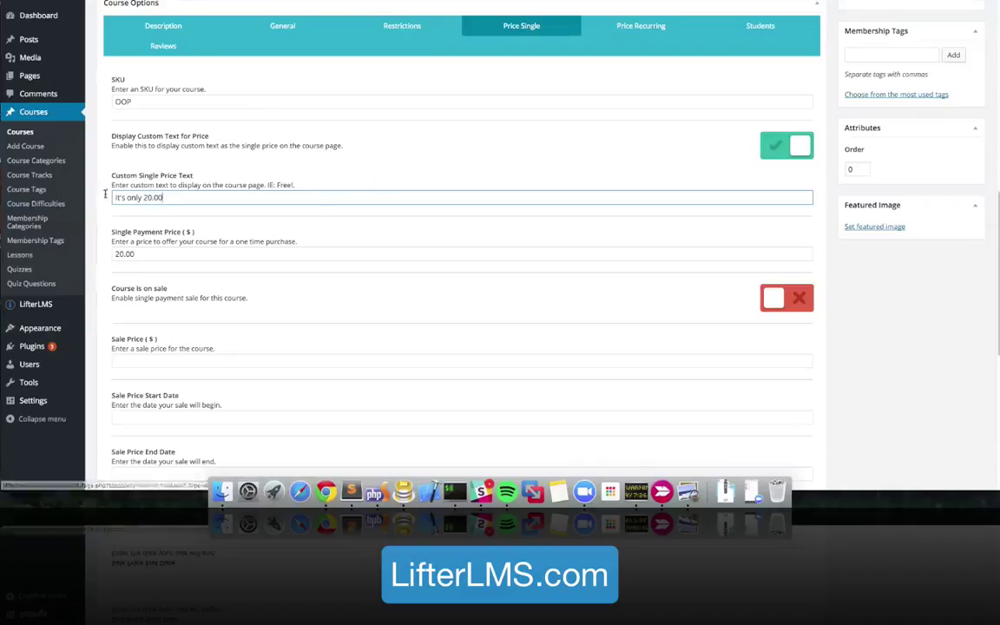
pyautogui.moveTo(133, 198); pyautogui.dragTo(114, 198)
pyautogui.press('BackSpace')
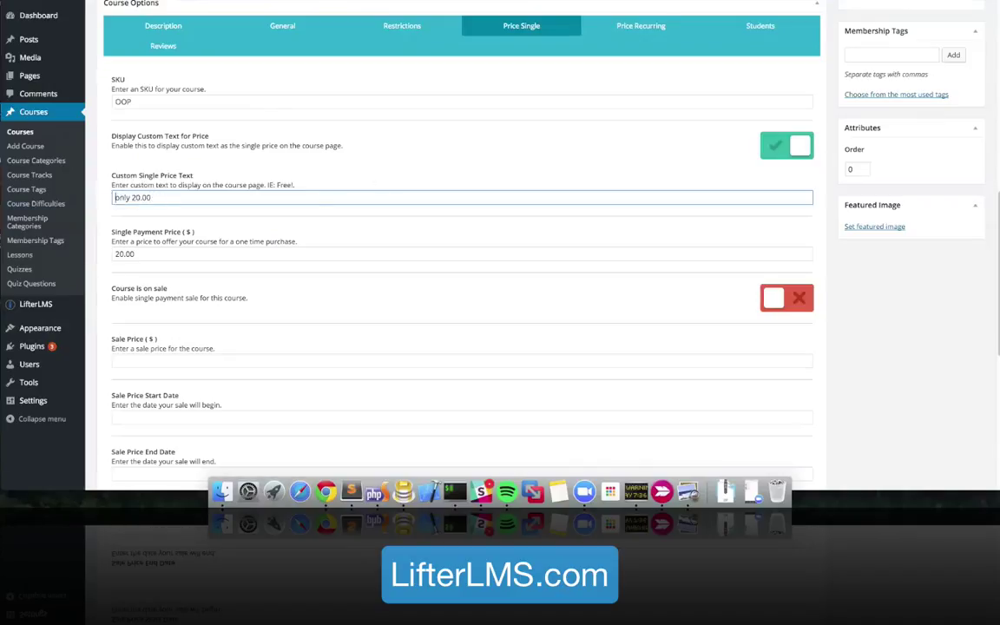
pyautogui.write('O')
pyautogui.click(163, 197)
pyautogui.write('Buy Now')
pyautogui.scroll(1, 189, 213)
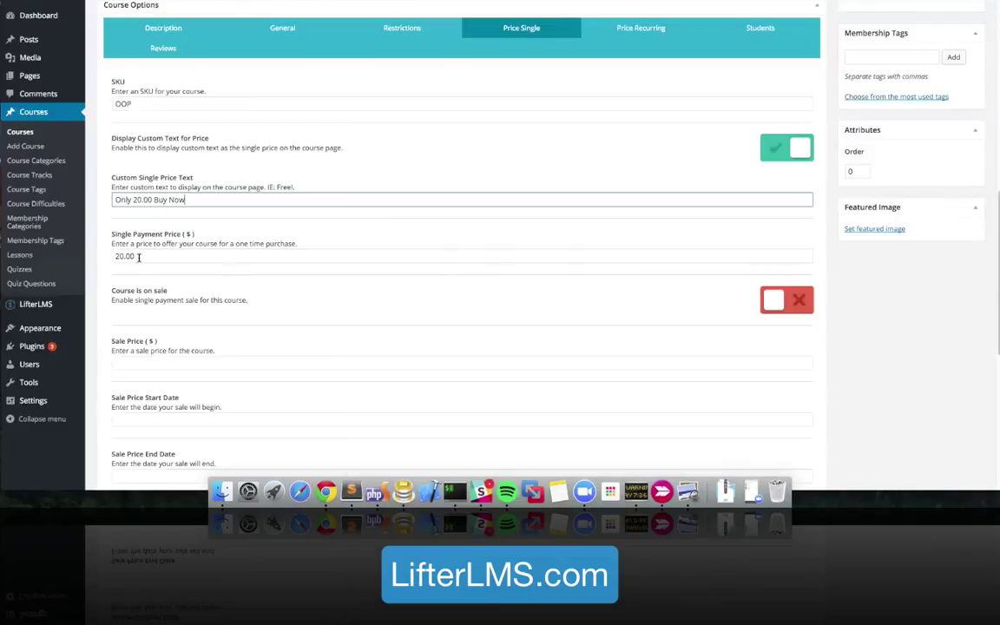
# Clear the Single Payment Price and set the Custom Single Price Text to "Free!"
pyautogui.moveTo(137, 256); pyautogui.dragTo(100, 253)
pyautogui.press('BackSpace')
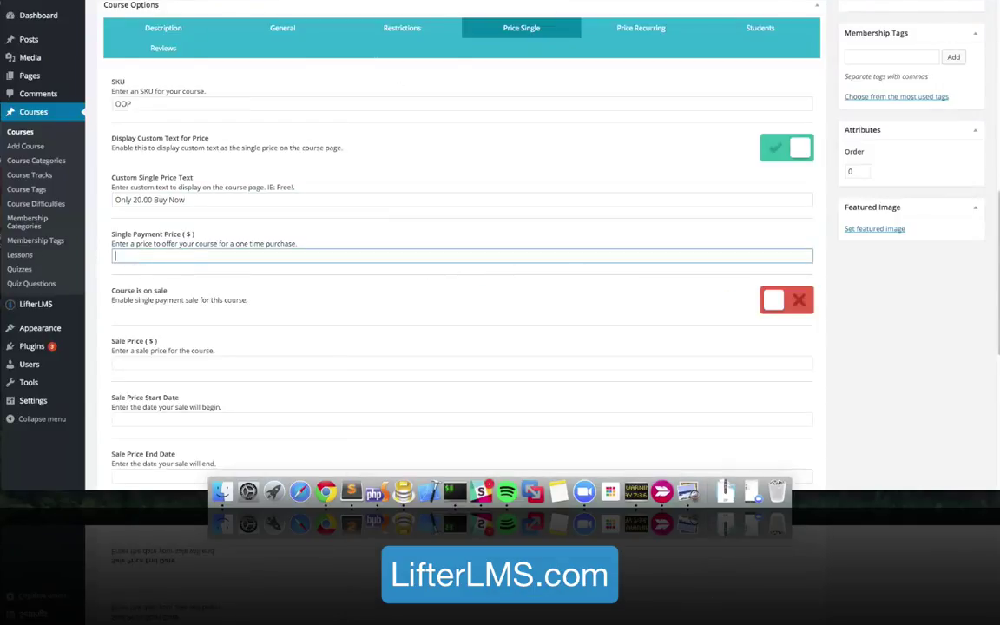
pyautogui.moveTo(186, 200); pyautogui.dragTo(113, 200)
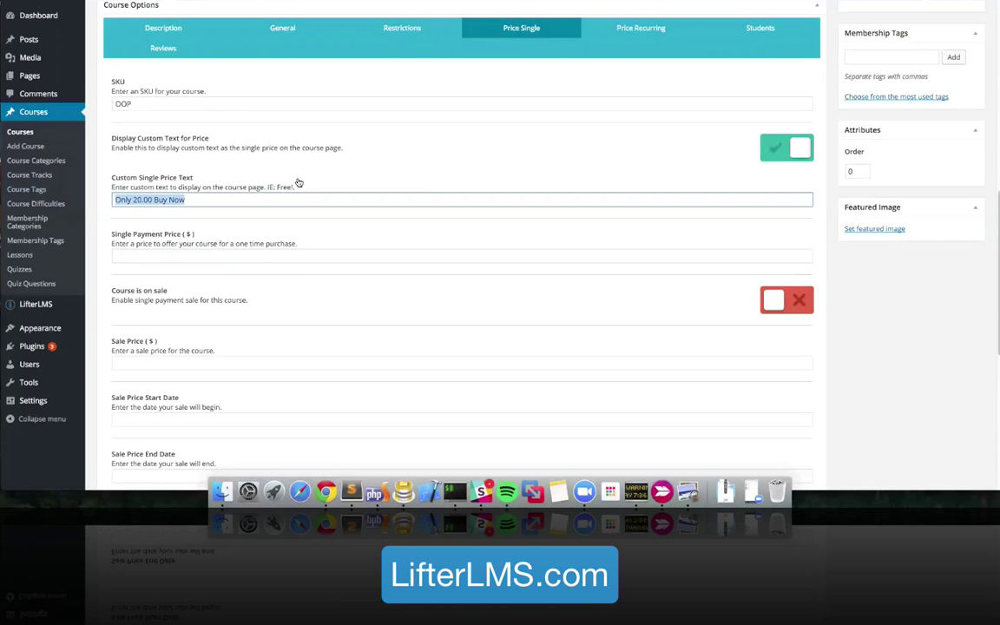
pyautogui.write('Free')
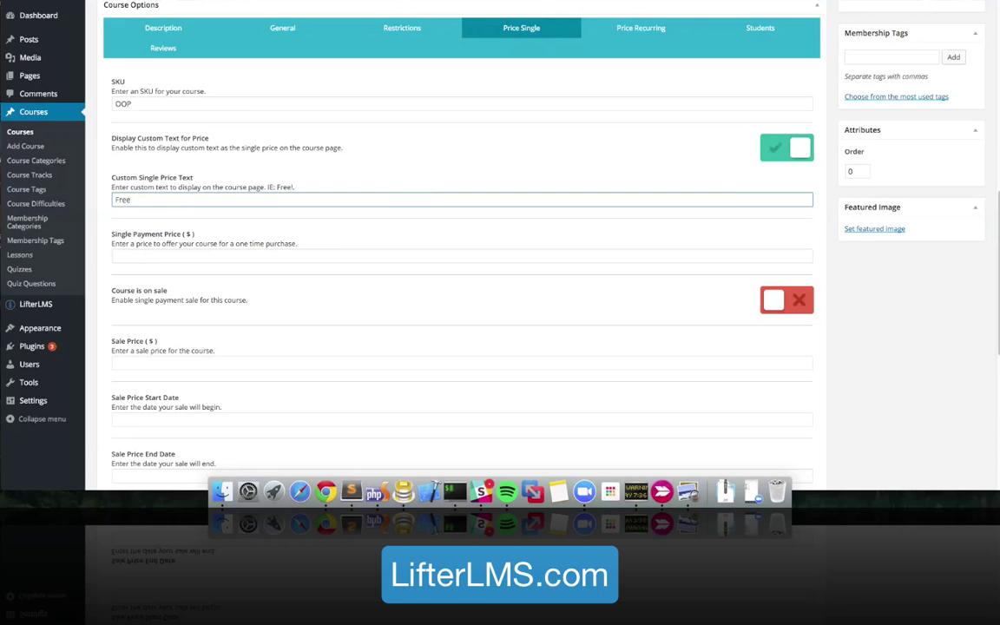
pyautogui.write('!')
# Update the course and check its price text on the refreshed published course page
pyautogui.scroll(10, 460, 261)
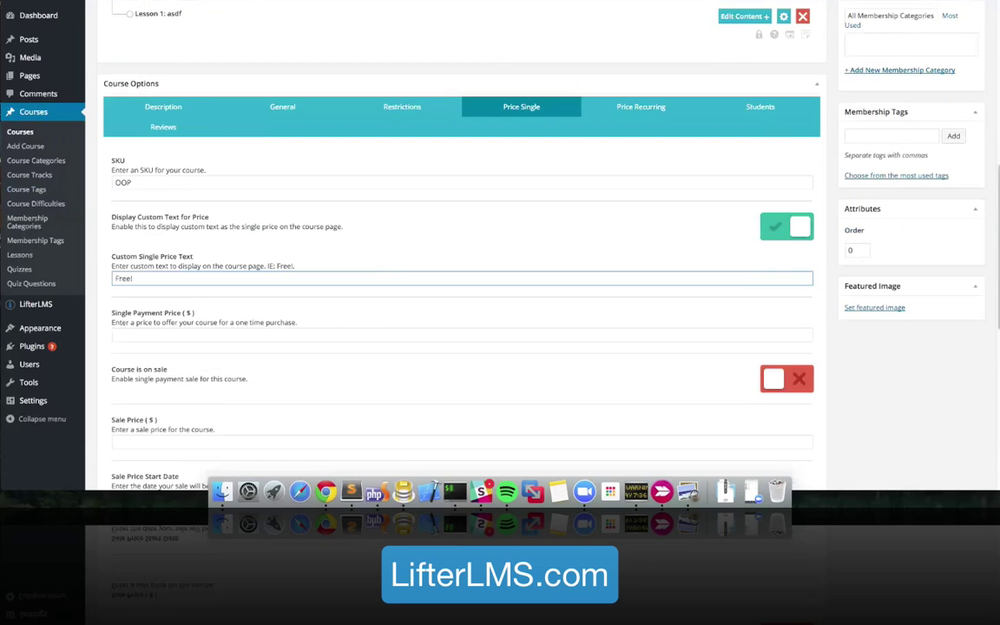
pyautogui.press('Return')
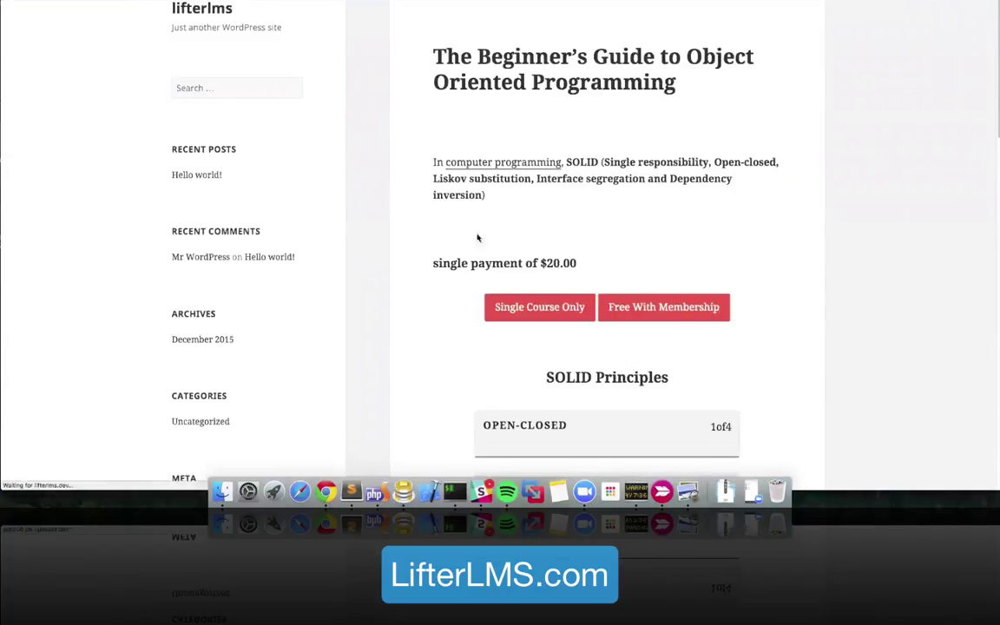
pyautogui.moveTo(393, 232); pyautogui.dragTo(437, 242)
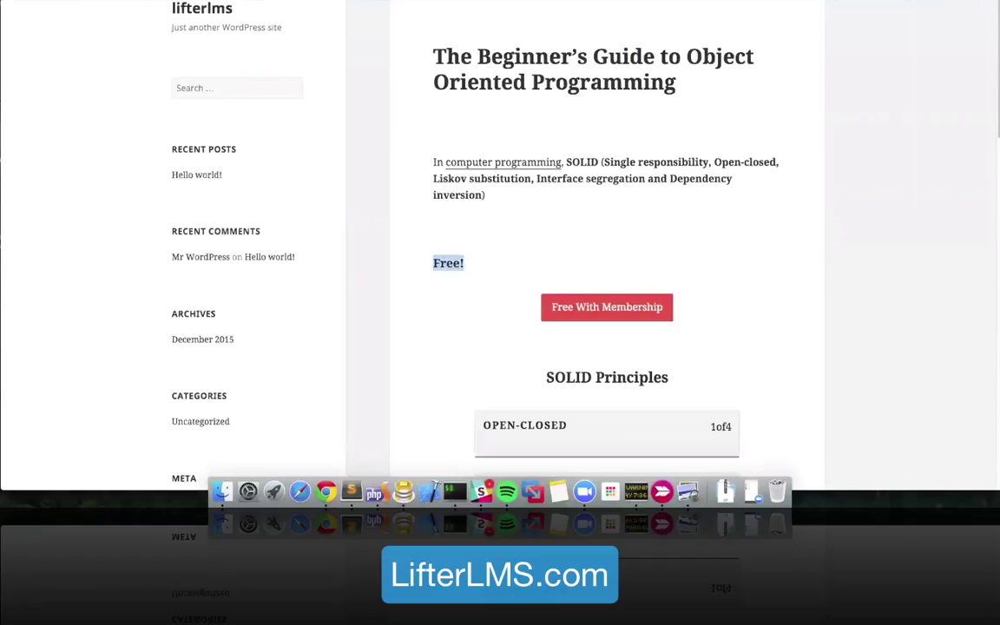
pyautogui.click(395, 234)
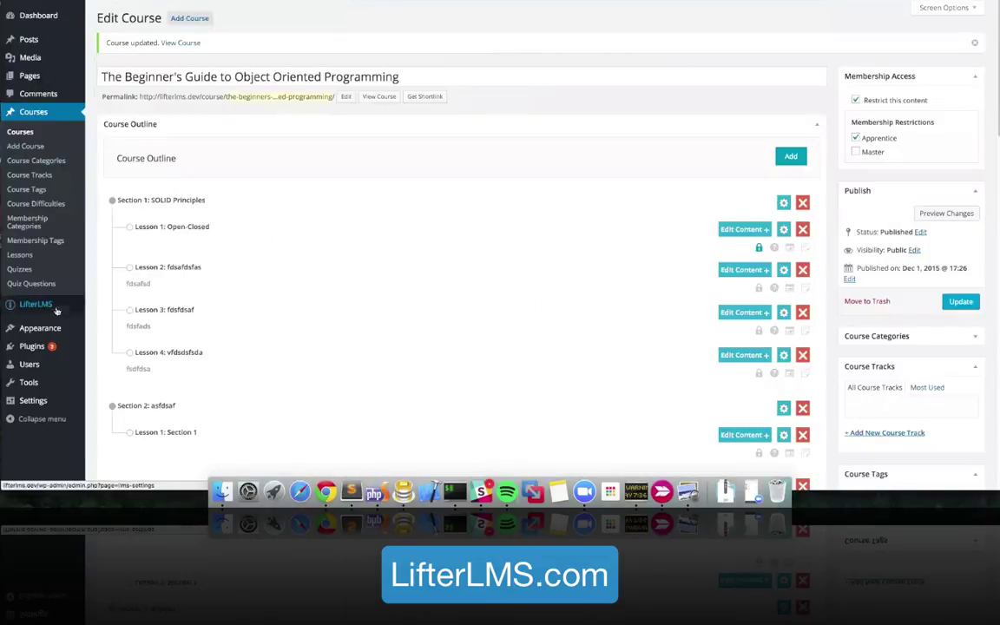
# Open the LifterLMS gateway settings and examine PayPal's Enable Debug Mode option, toggling it on and back off
pyautogui.moveTo(81, 308)
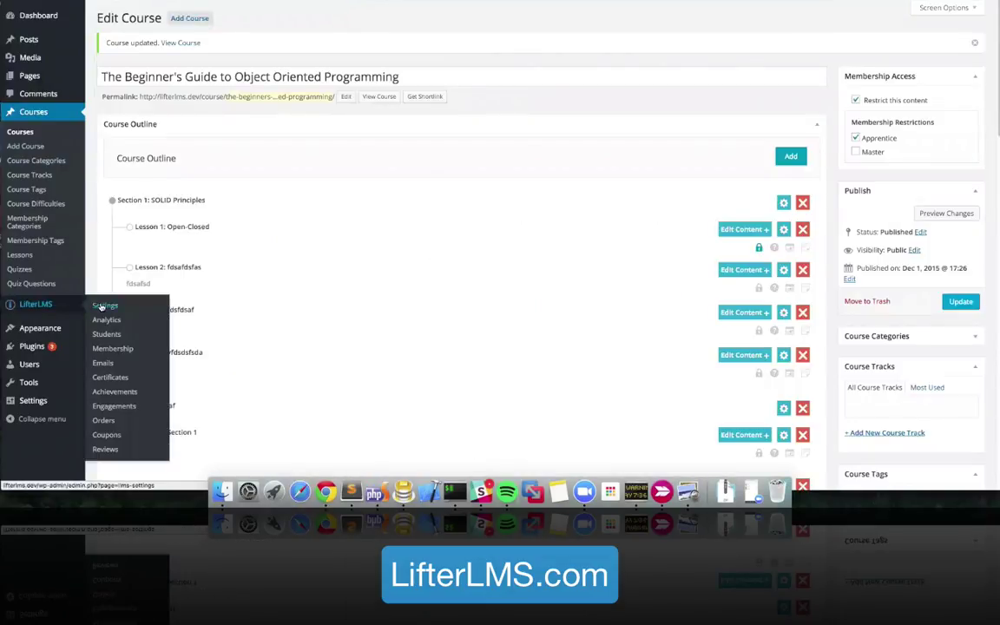
pyautogui.click(104, 309)
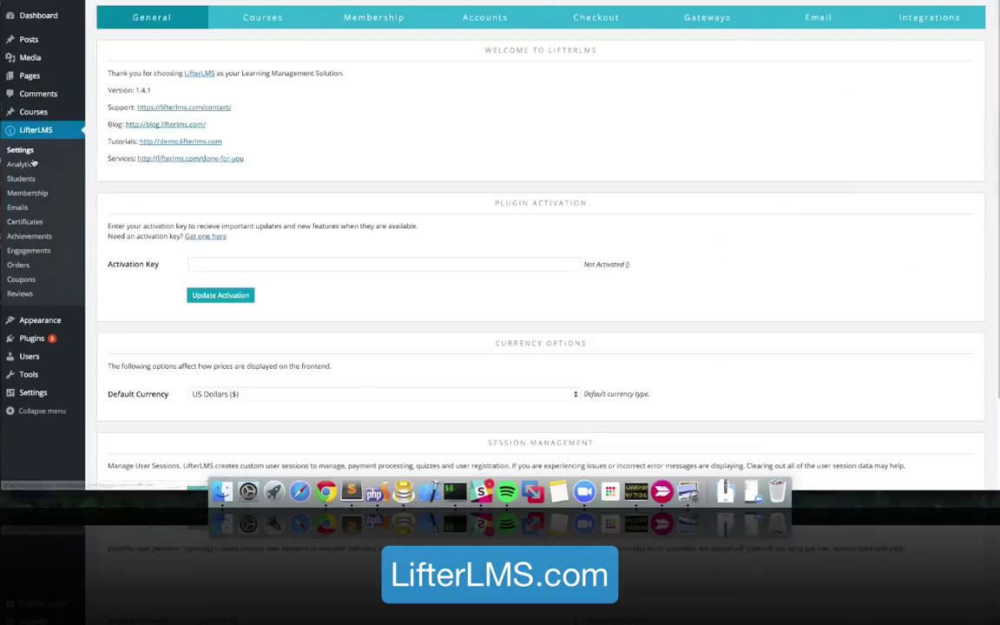
pyautogui.click(929, 17)
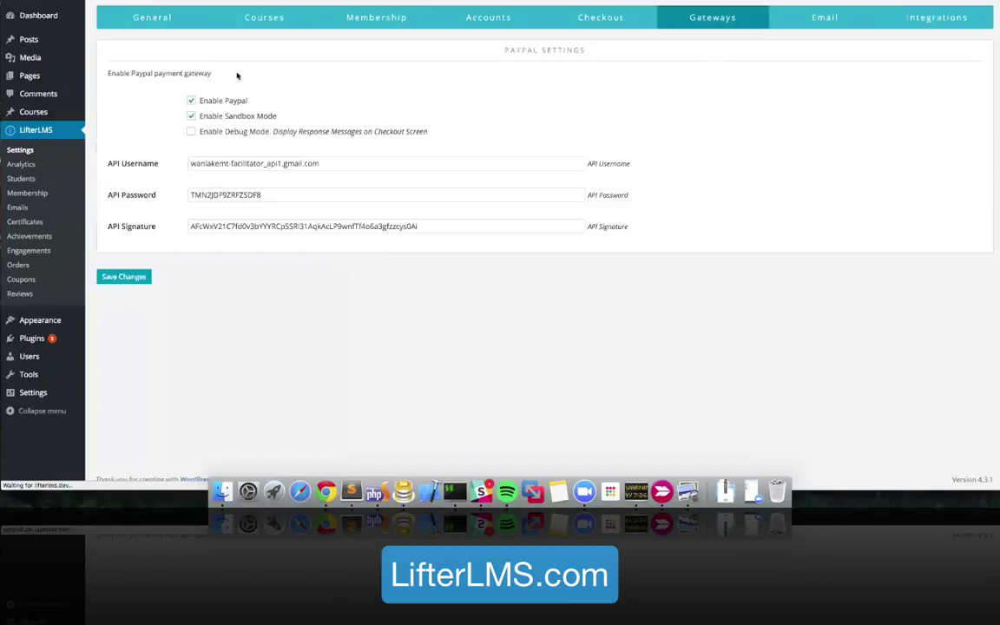
pyautogui.moveTo(427, 132); pyautogui.dragTo(209, 132)
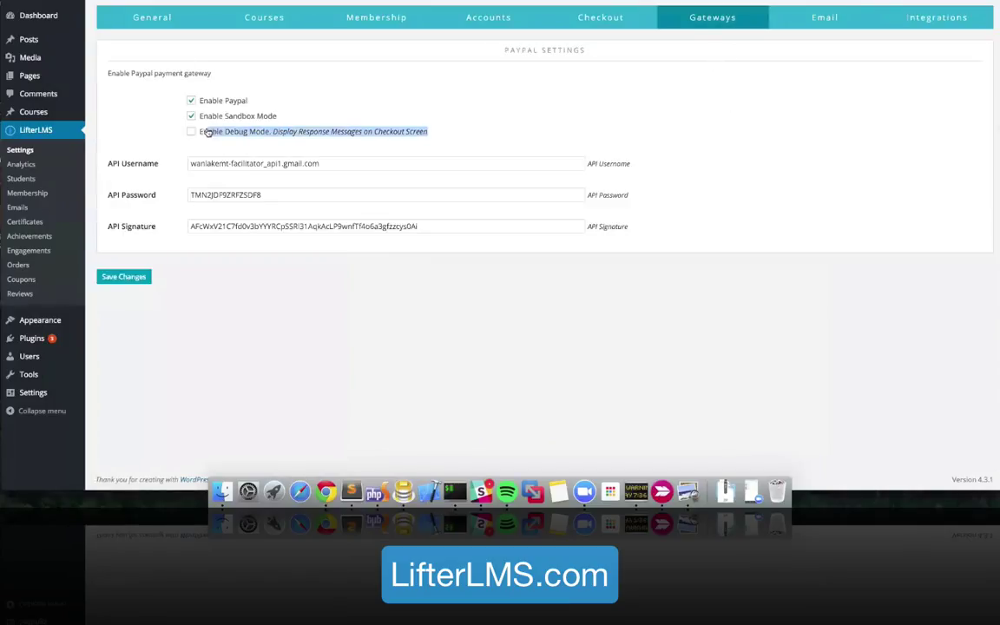
pyautogui.click(483, 136)
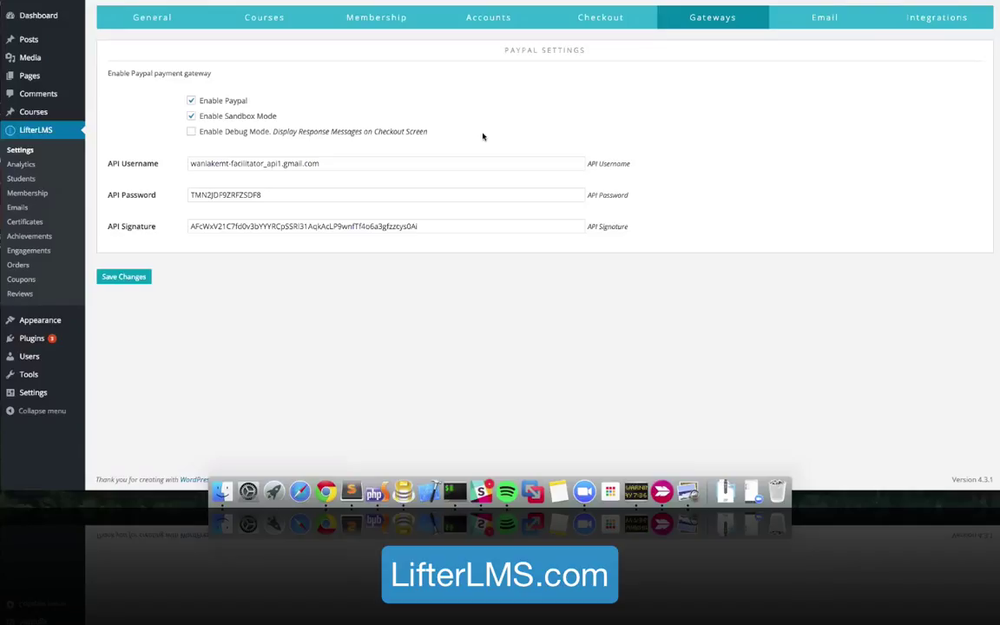
pyautogui.click(192, 133)
pyautogui.click(192, 132)
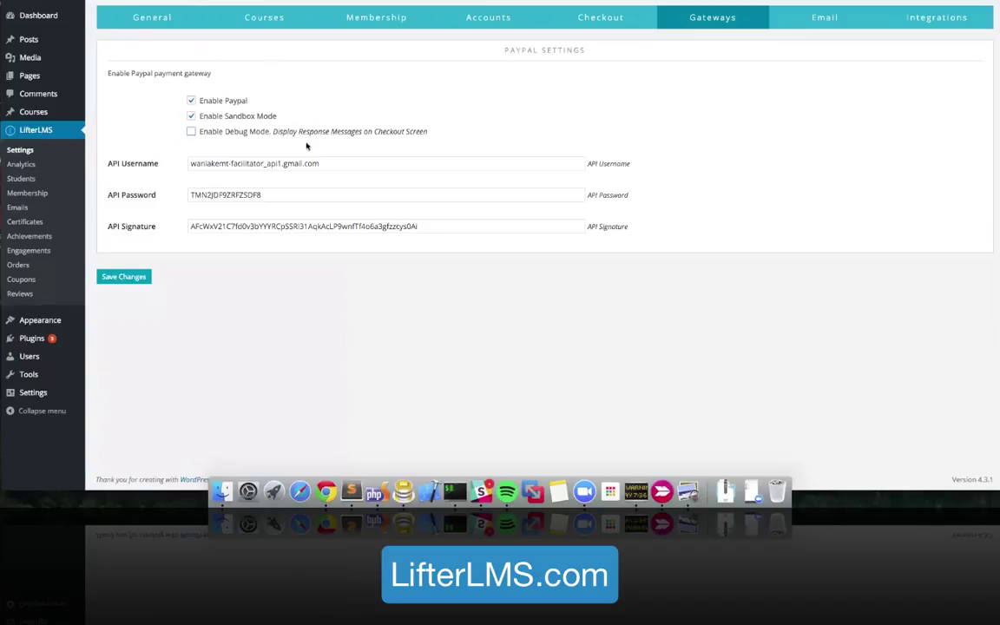